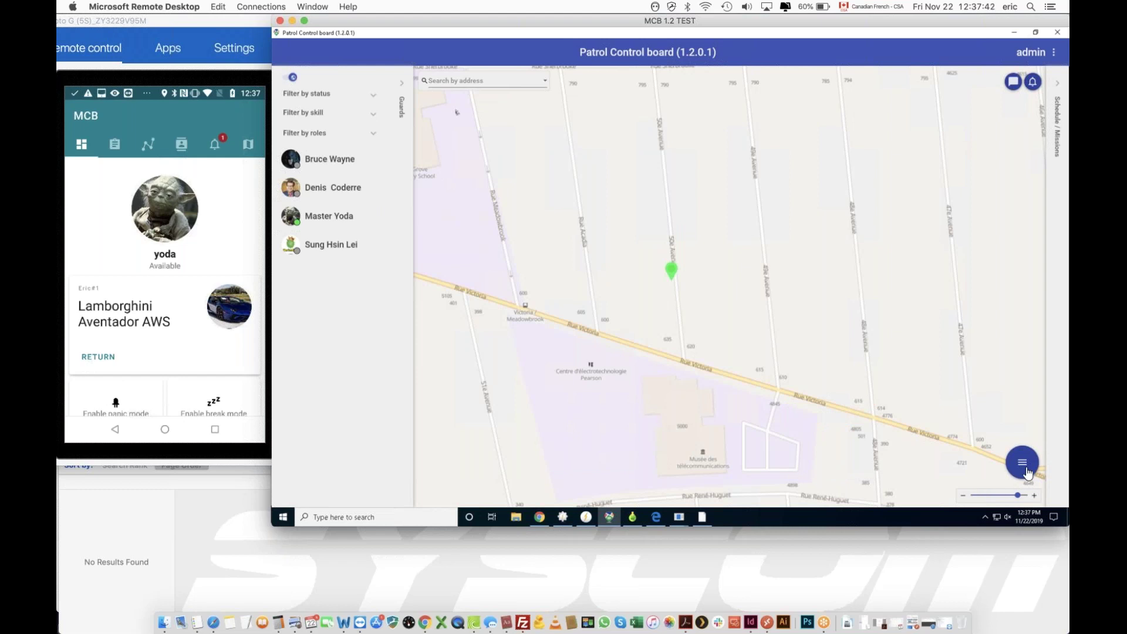
Open the Lenoir geofencing rule for editing
click(1022, 463)
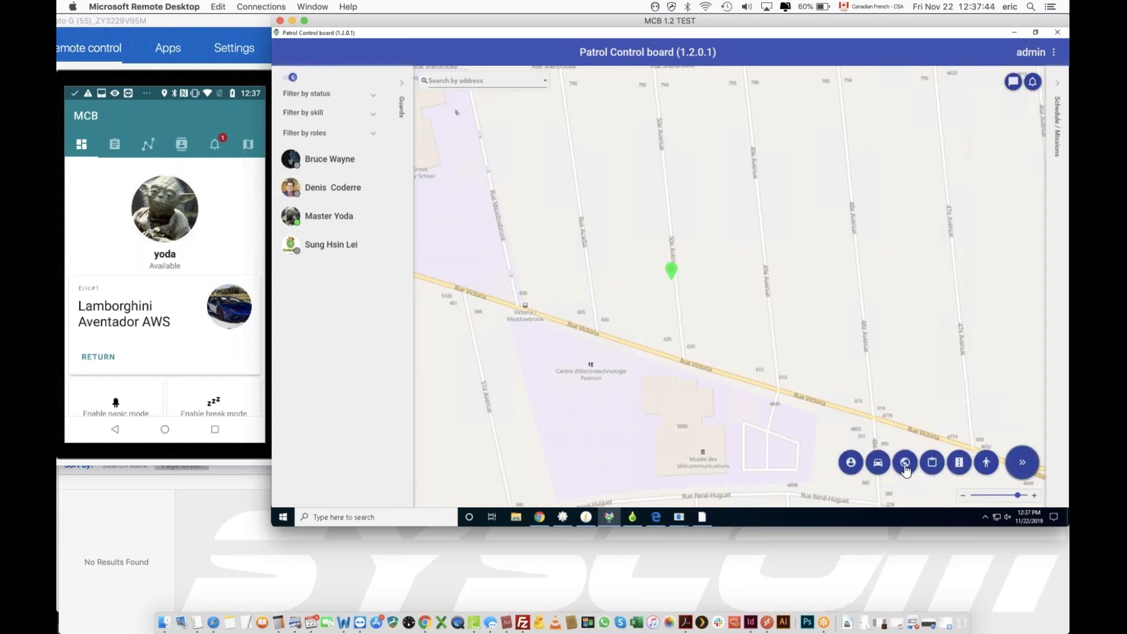
click(905, 464)
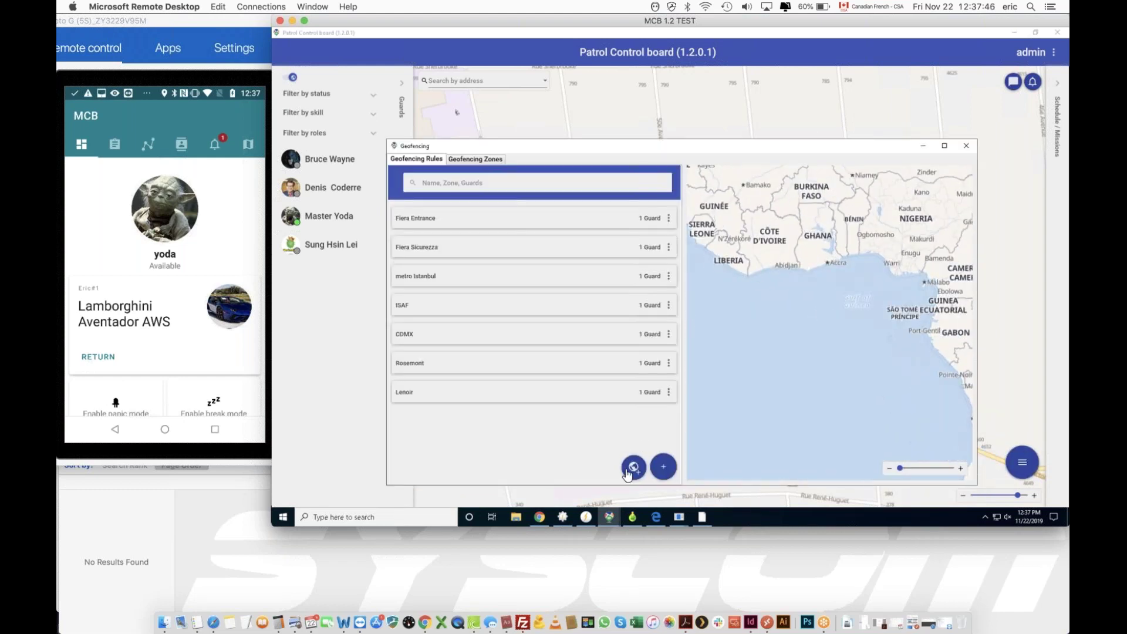
click(669, 393)
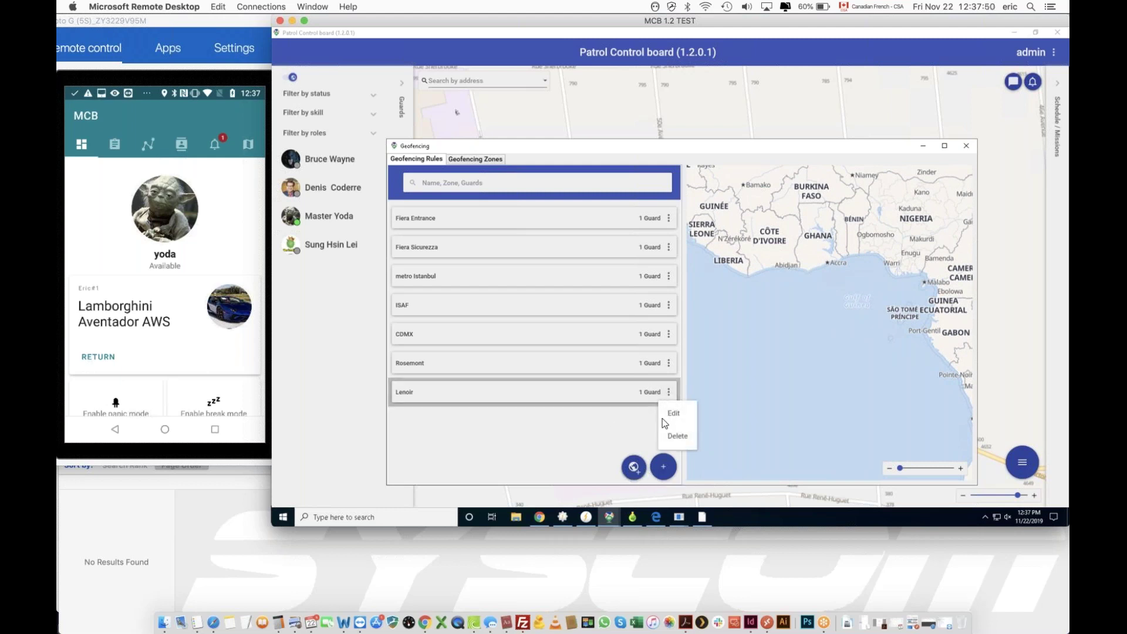
click(673, 413)
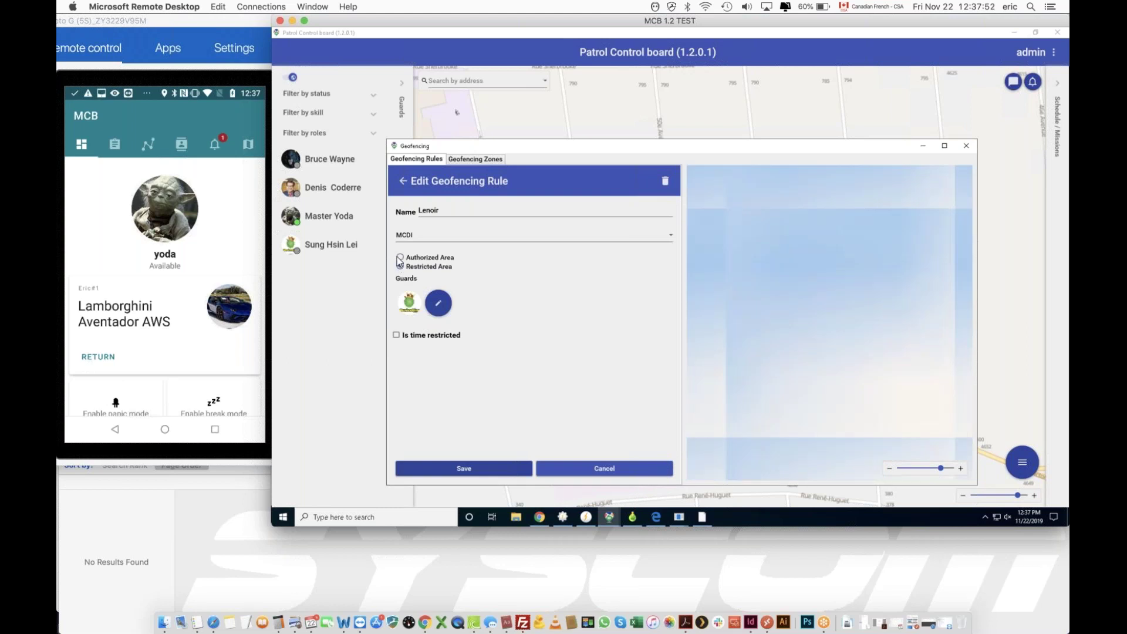
Try the Authorized Area and time-restricted options on the Lenoir rule, and close the geofencing window without saving
click(400, 258)
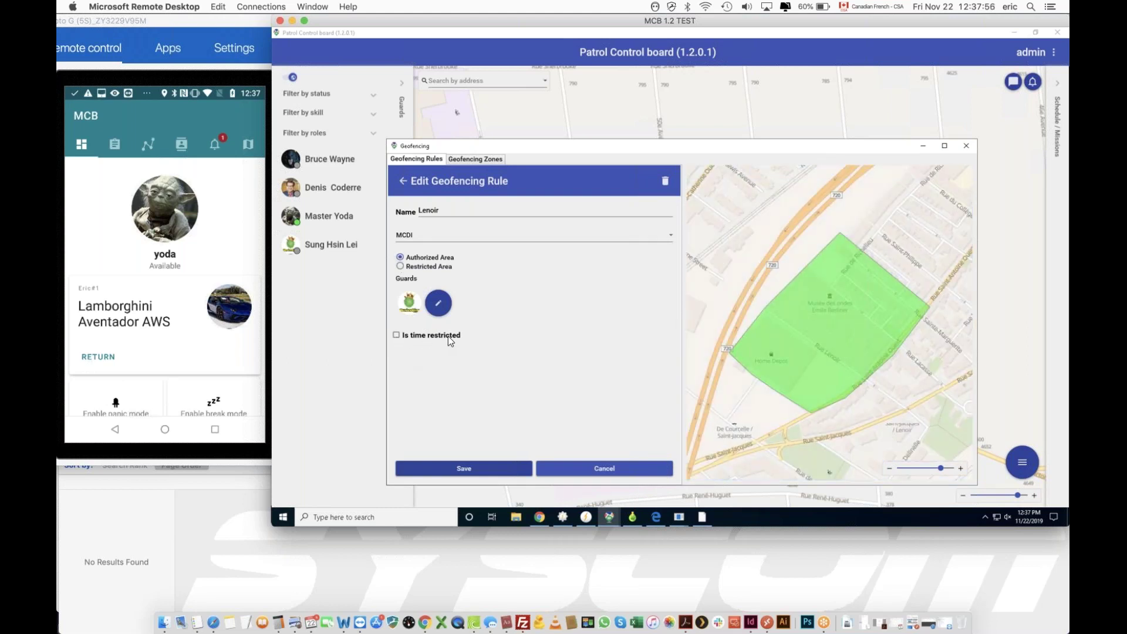
click(396, 336)
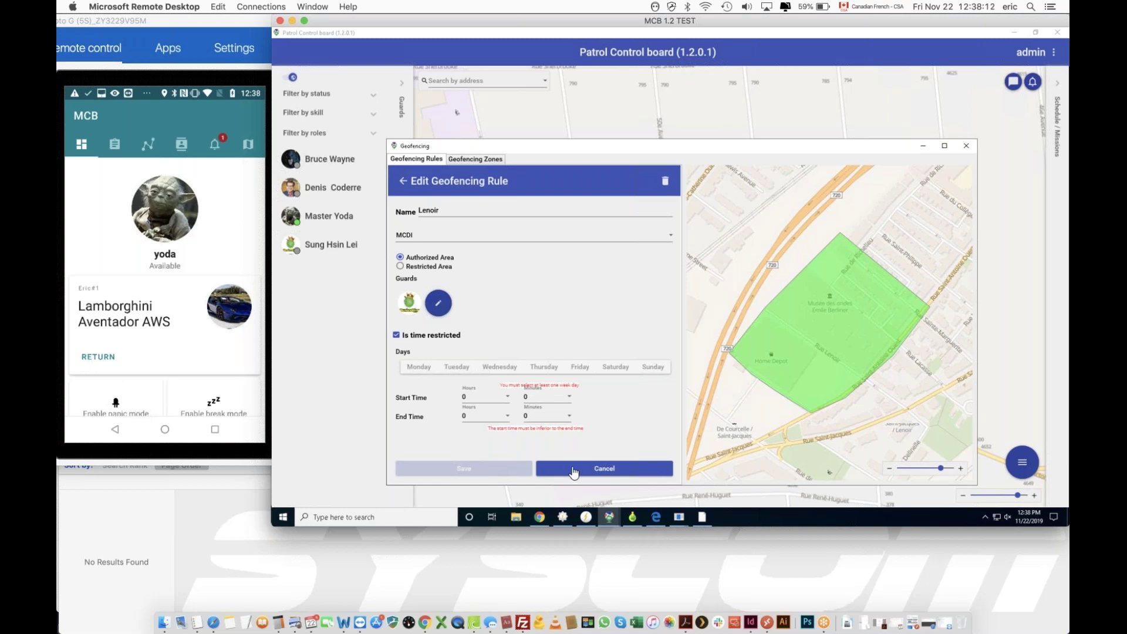
click(965, 146)
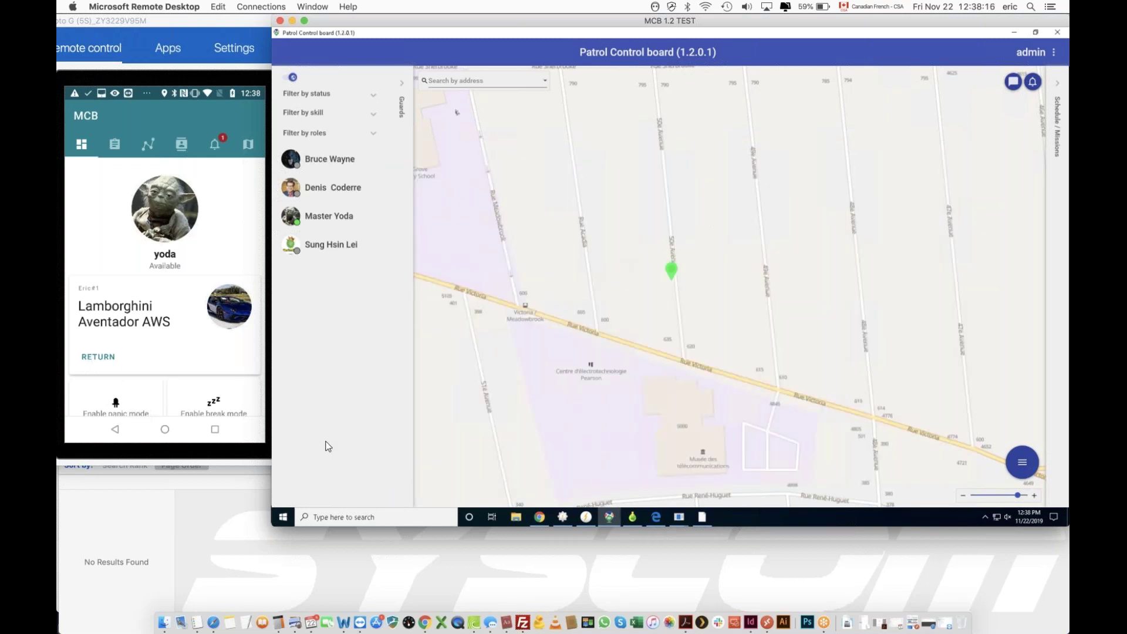
Switch to Securithor and show the cameras and external links of the MCDI Lenoir account
click(1013, 466)
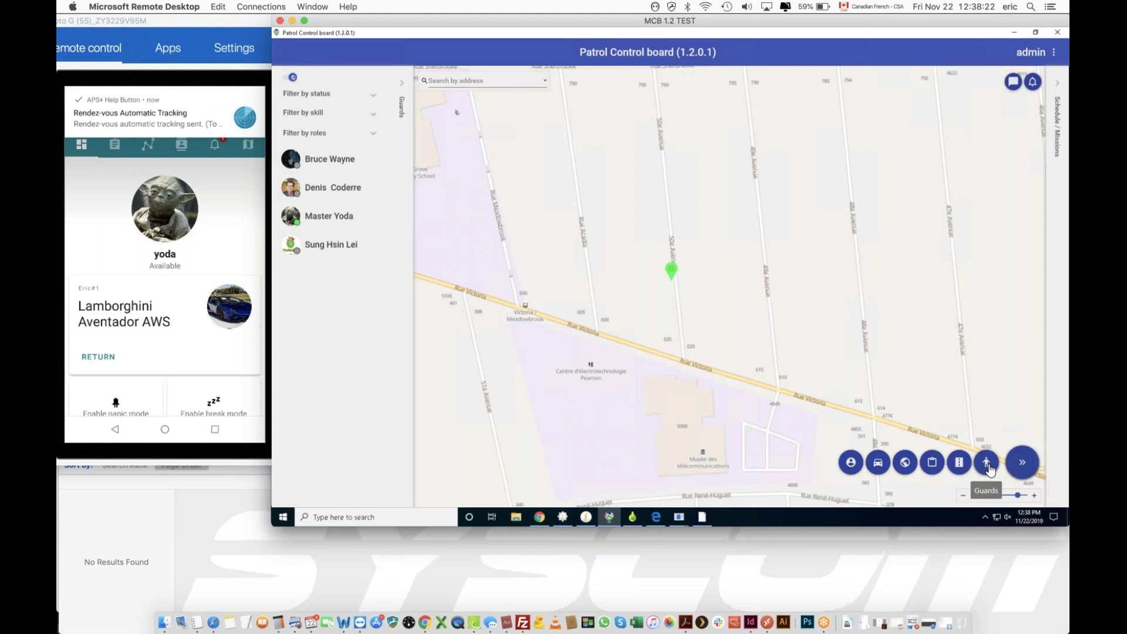
click(1014, 32)
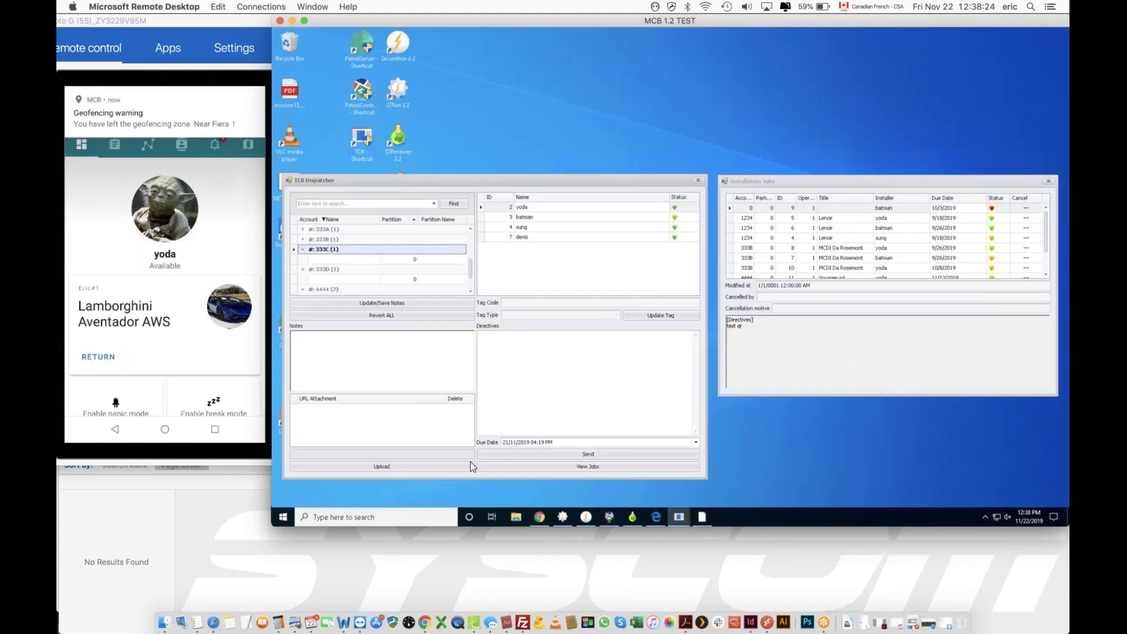
click(586, 516)
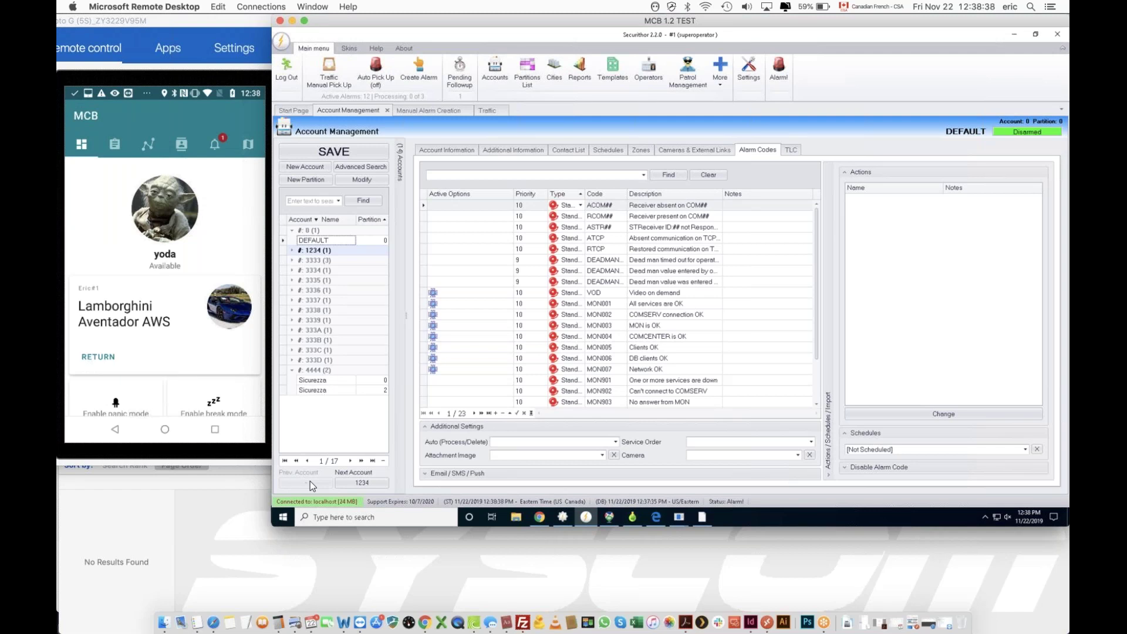
click(693, 148)
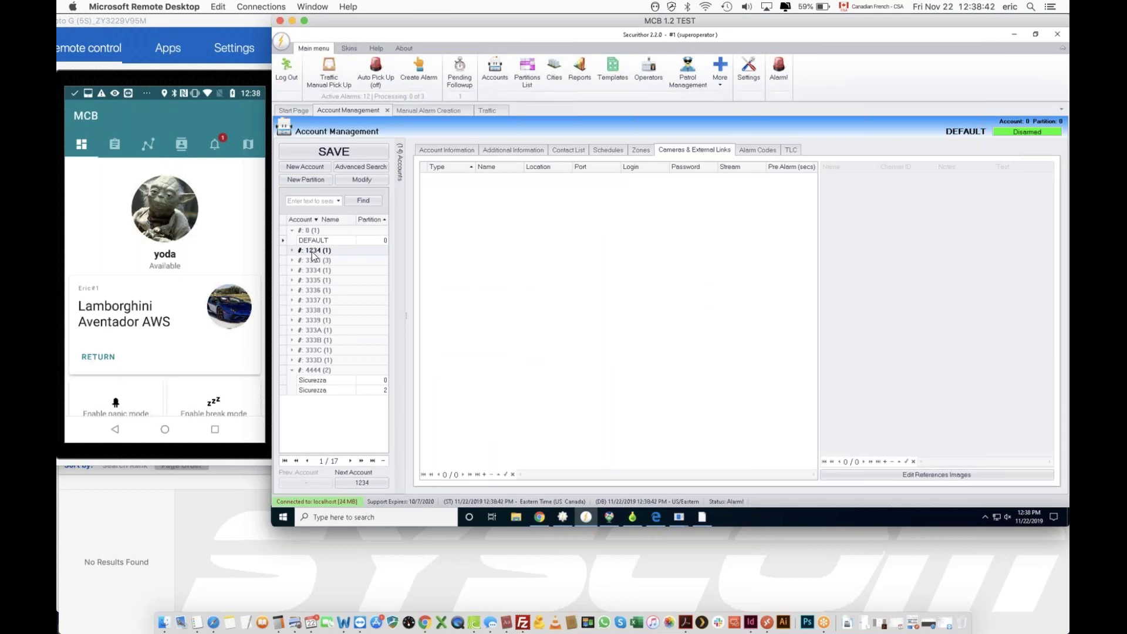
key(Down)
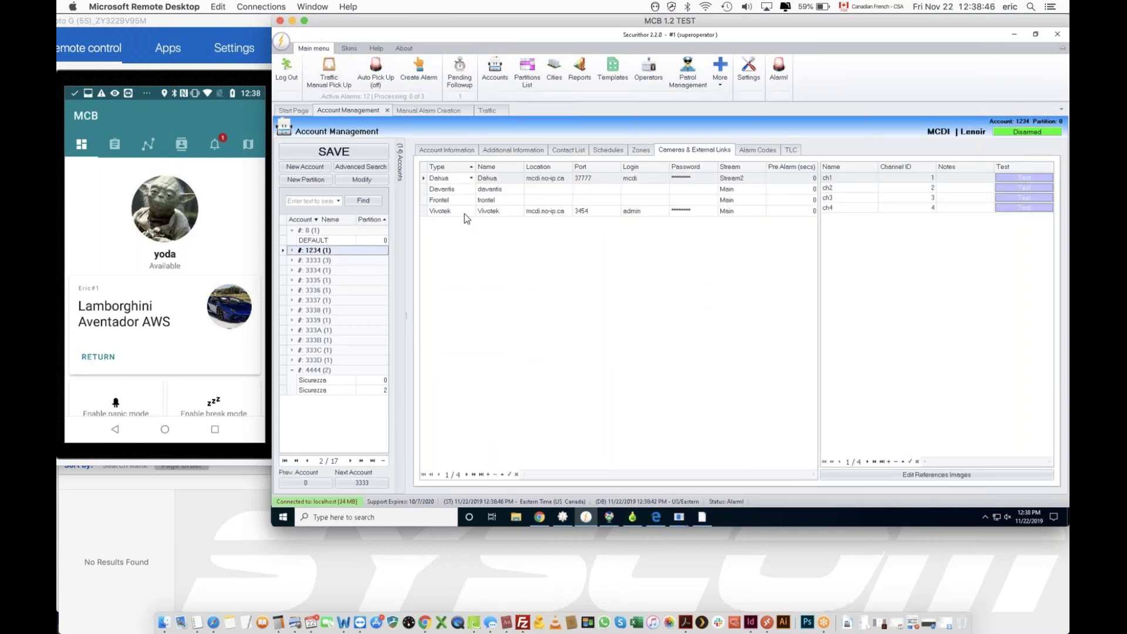
Test channel ch4 of the Vivotek camera to view its live feed
click(464, 213)
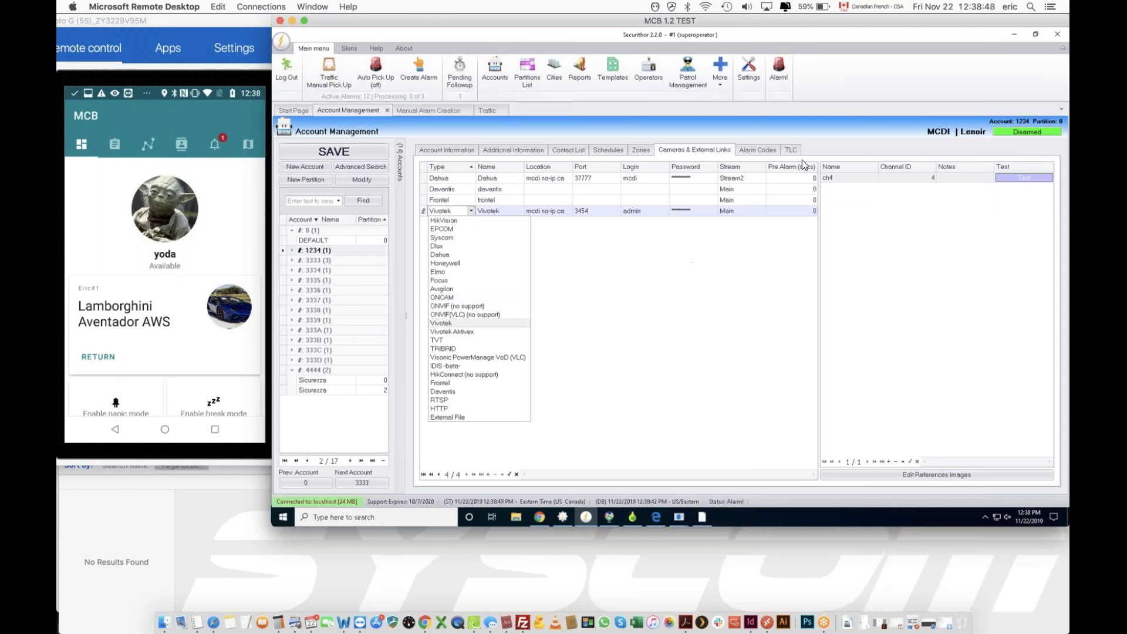
click(775, 212)
click(1016, 178)
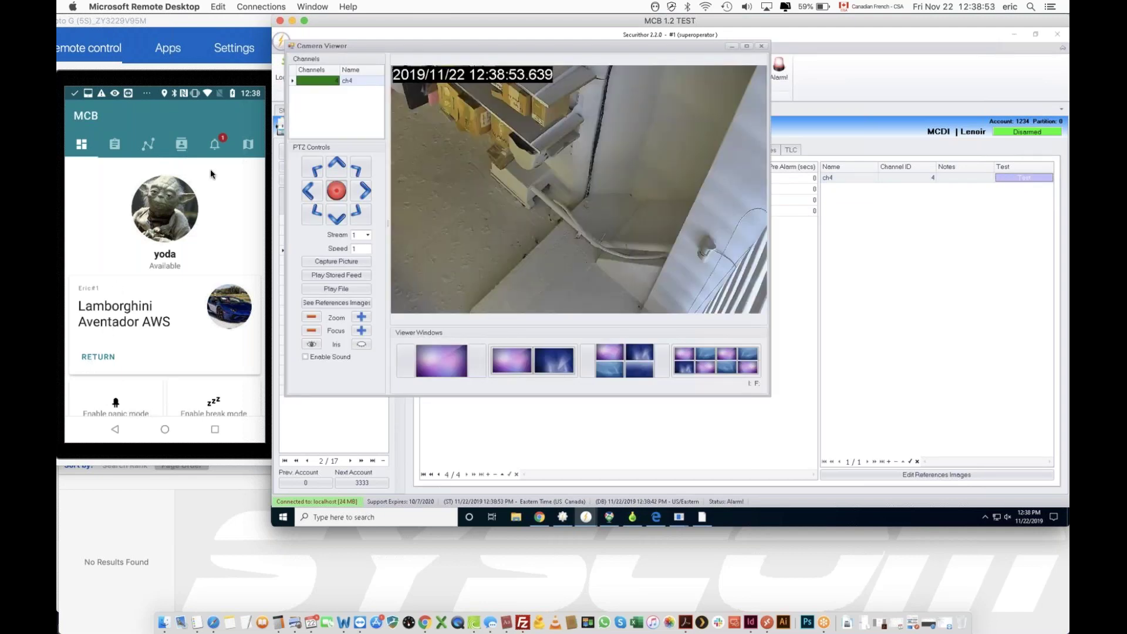
Tilt the camera down and pan it right, and close the viewer without keeping the pictures or recordings
click(337, 217)
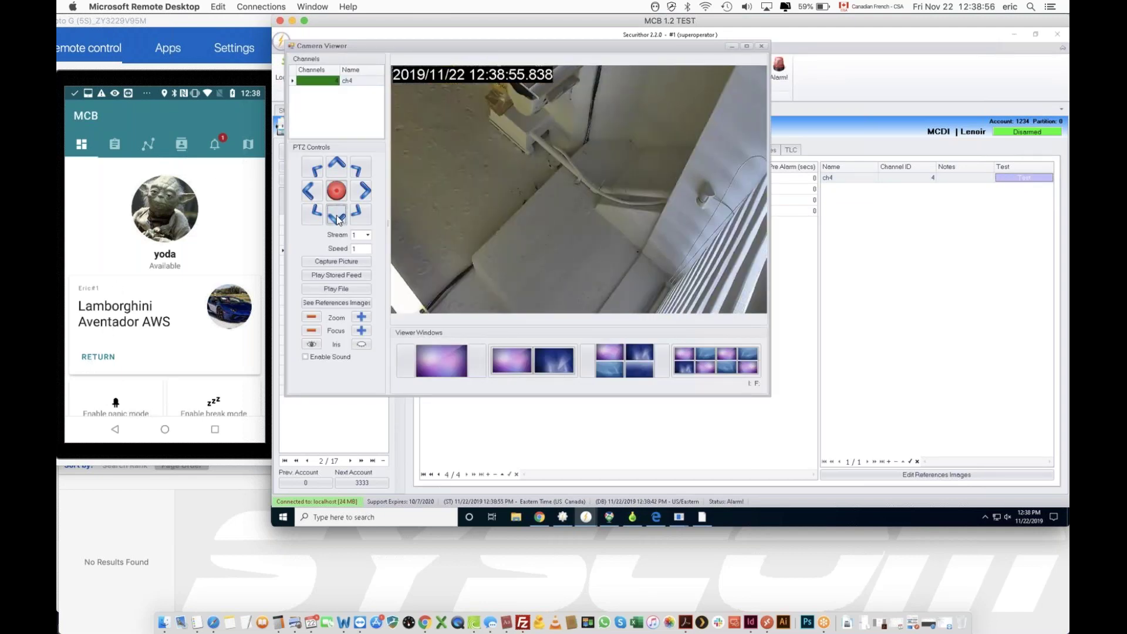
click(364, 192)
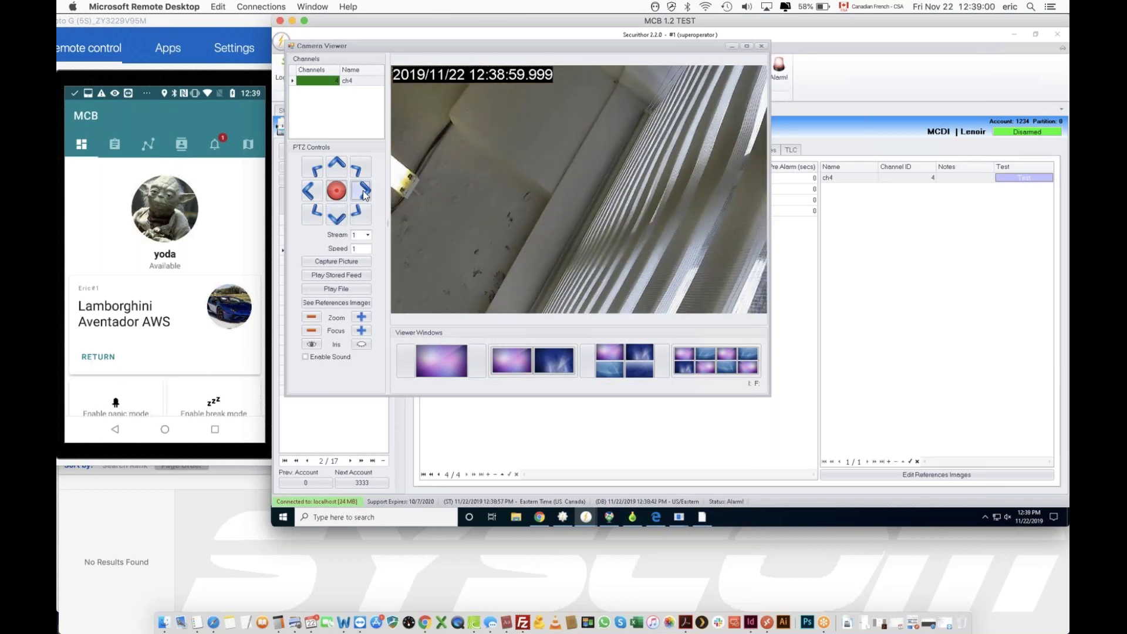
click(364, 192)
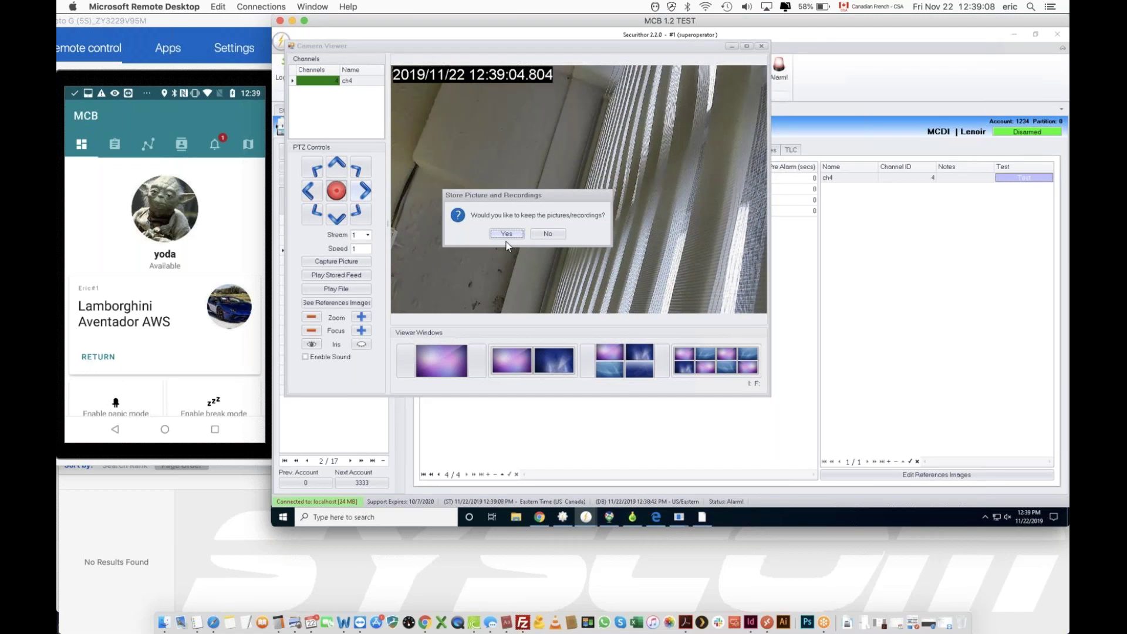
click(544, 236)
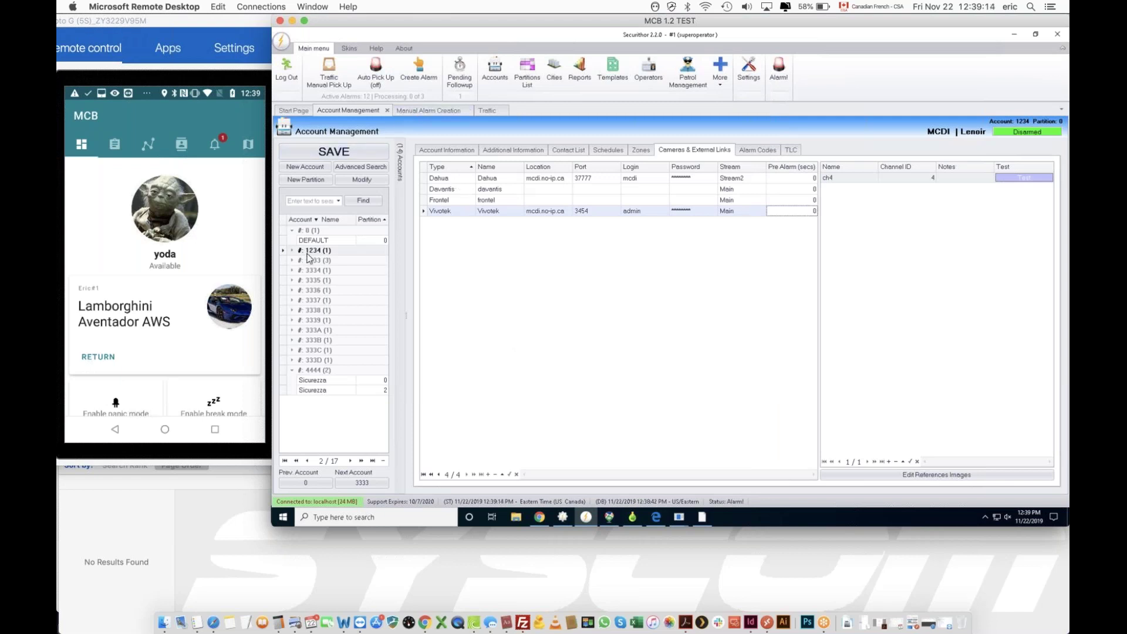
Review the account information and contact list, including the call interface for the account's phone number
click(453, 152)
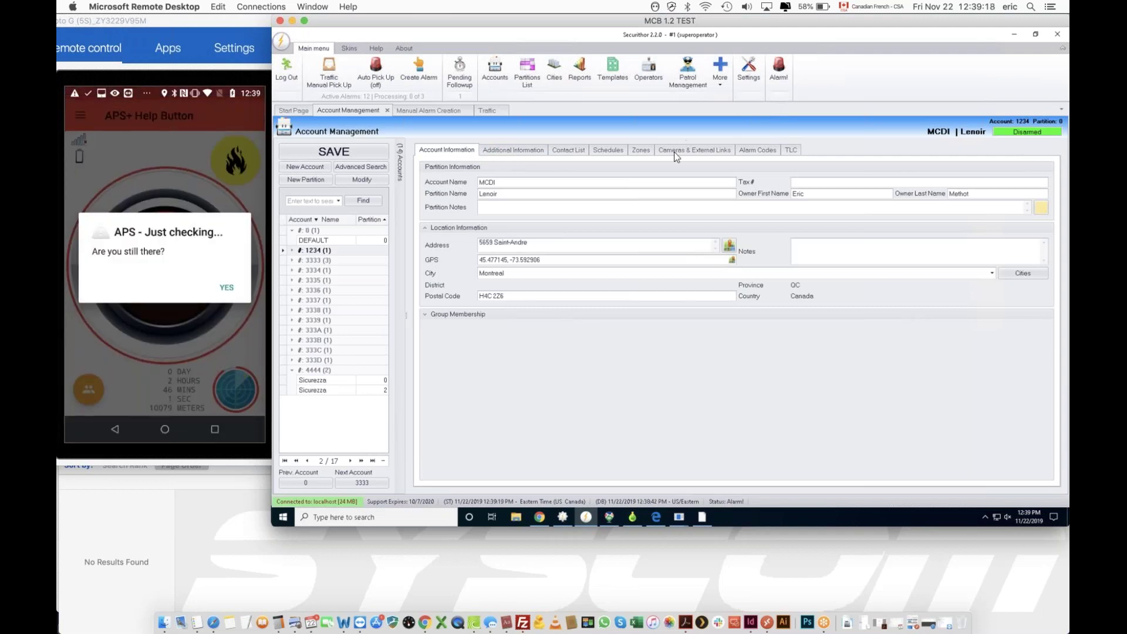
click(568, 150)
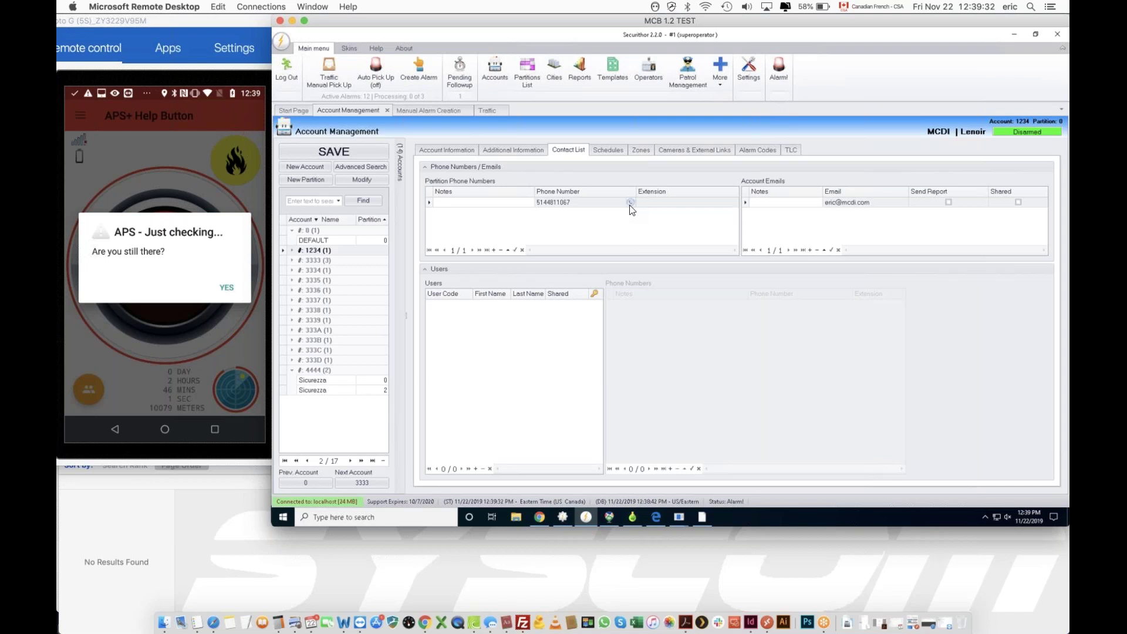
click(630, 204)
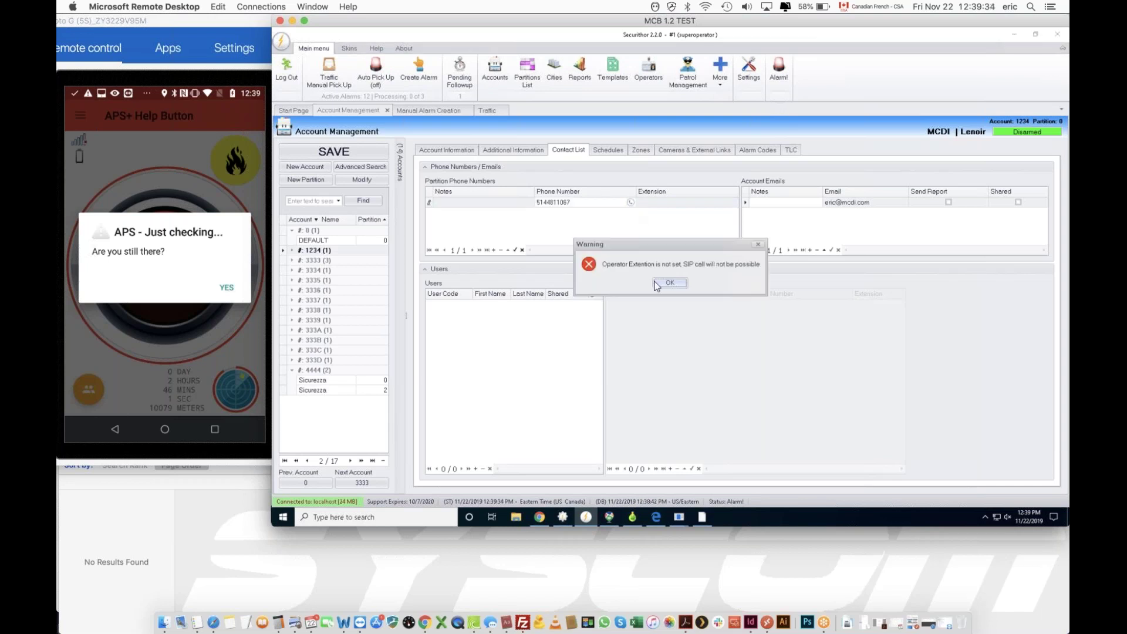
click(670, 283)
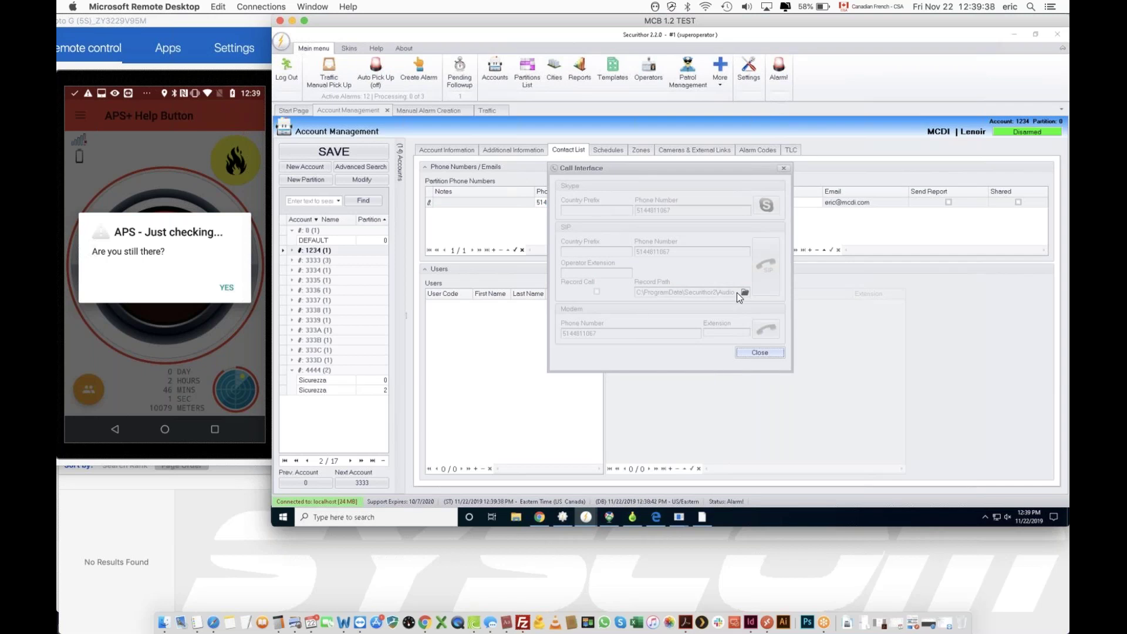
click(751, 353)
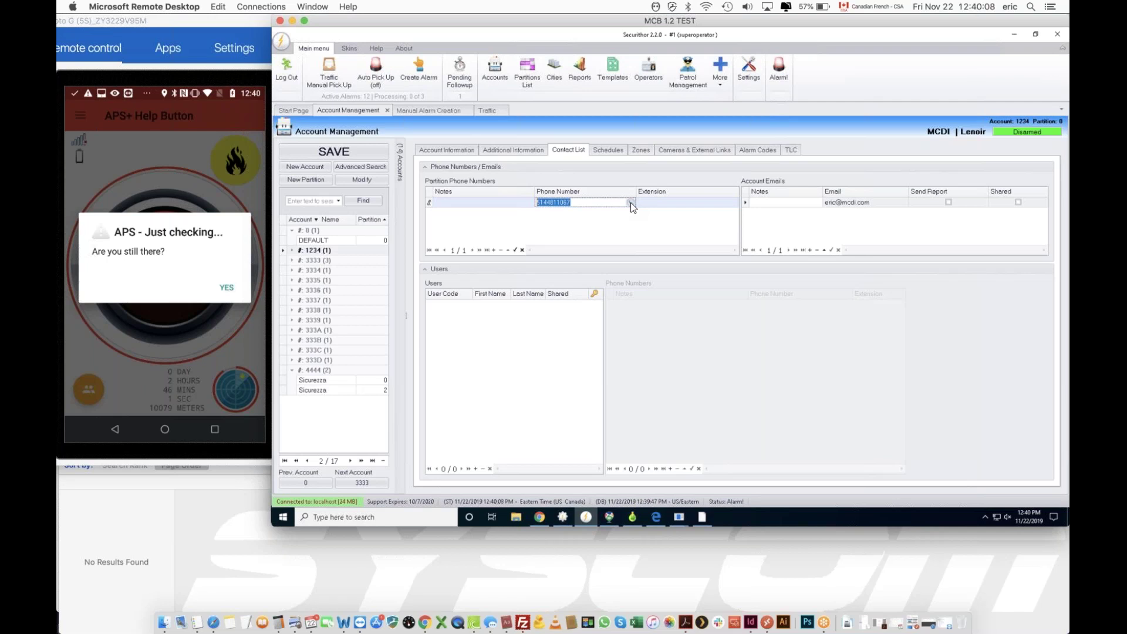
Check the account's cameras and the guard map in the Patrol Control board, and return to Securithor
click(690, 146)
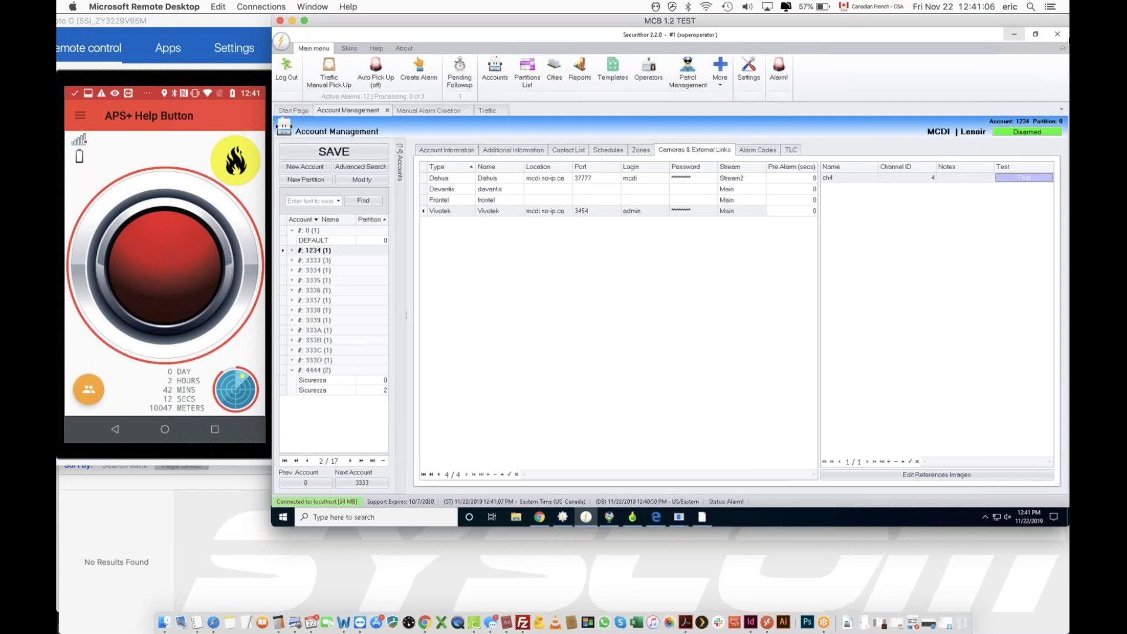
click(608, 516)
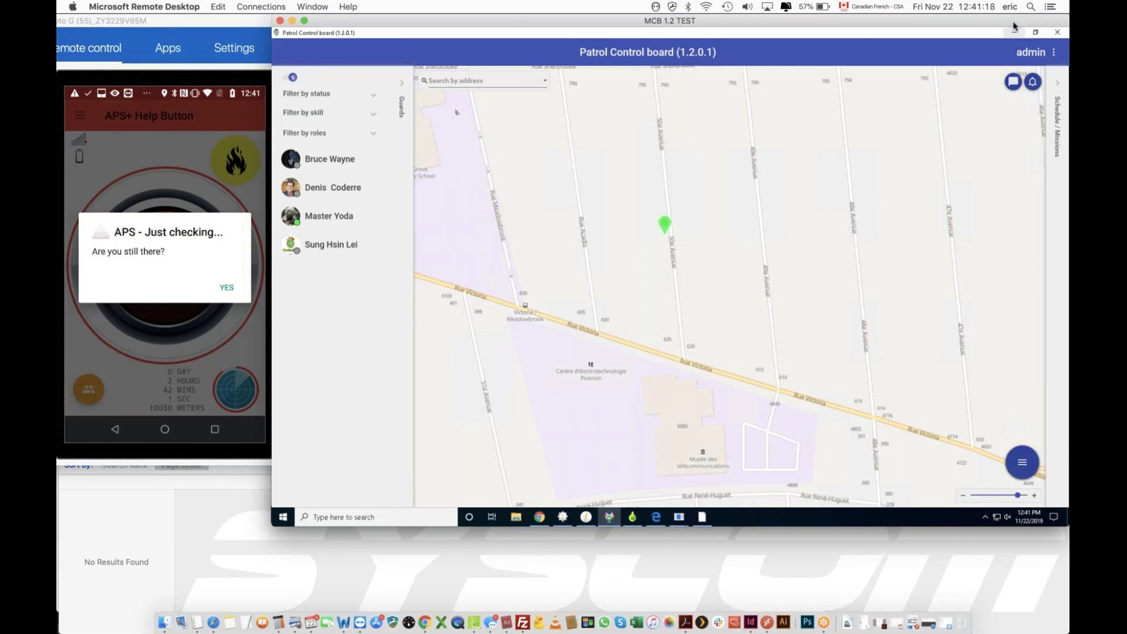
click(1014, 32)
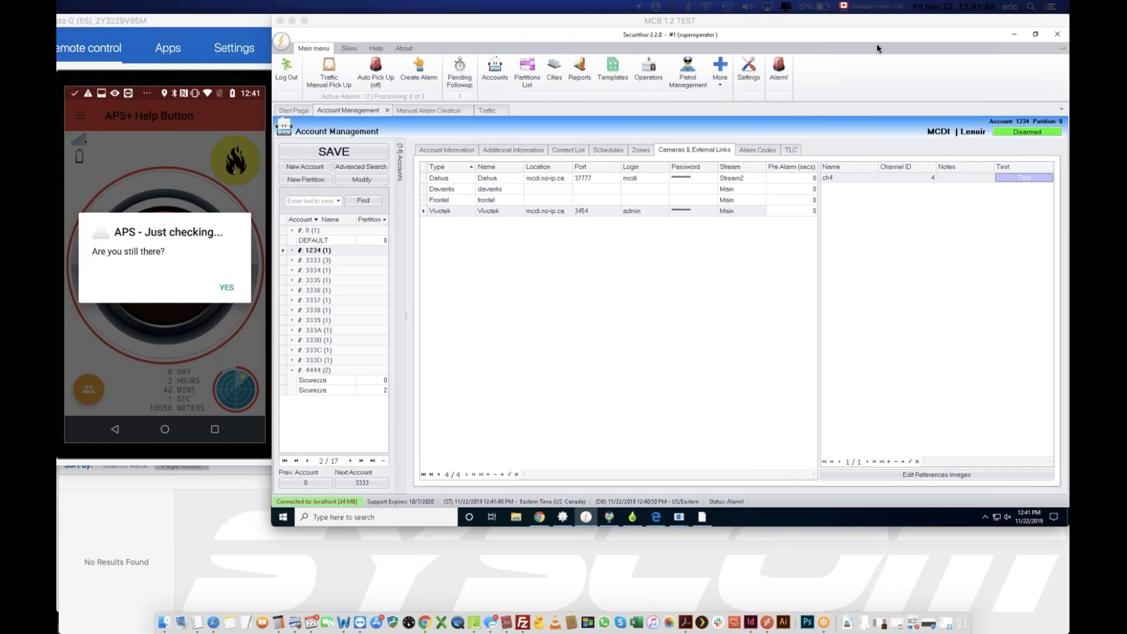
Show the Lenoir account's alarm codes and expand the Email / SMS / Push settings
click(487, 133)
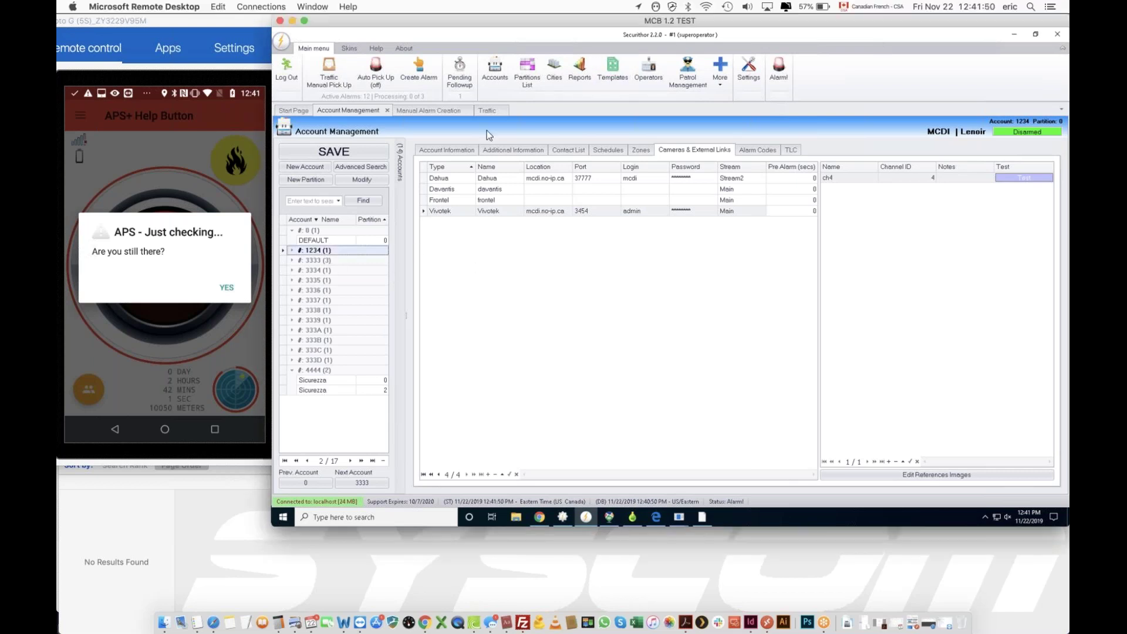
click(443, 153)
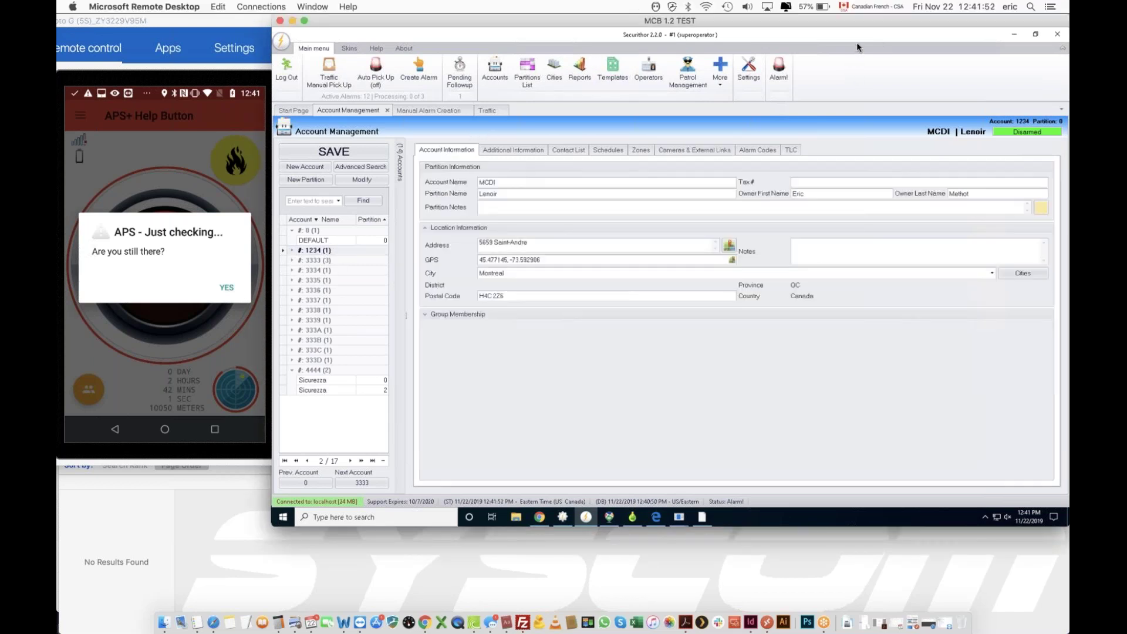
click(756, 150)
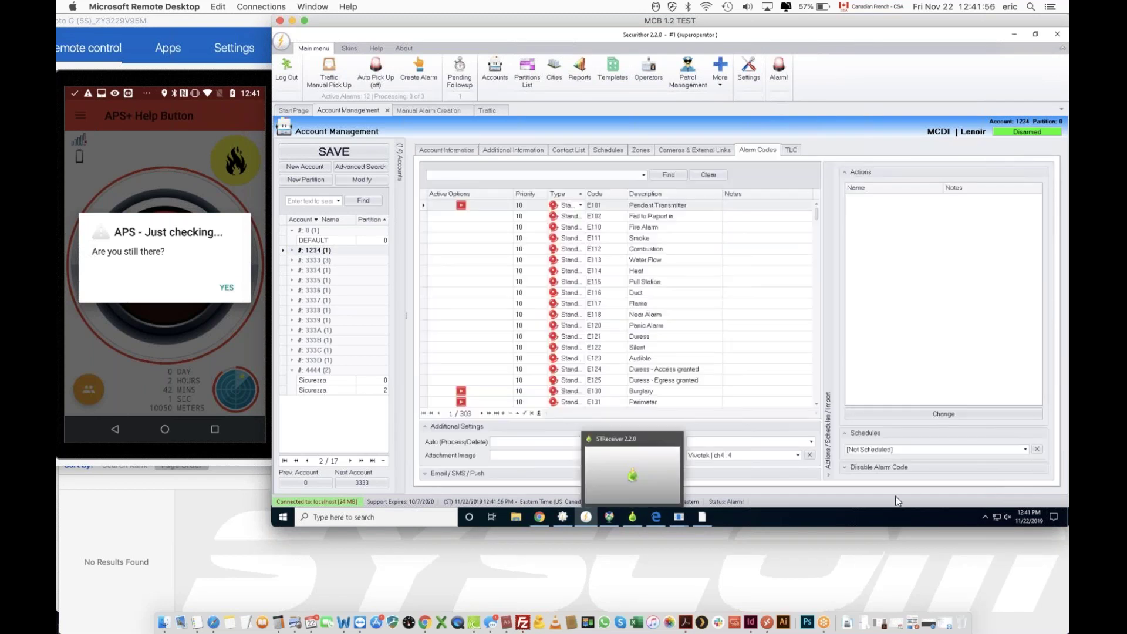
click(424, 473)
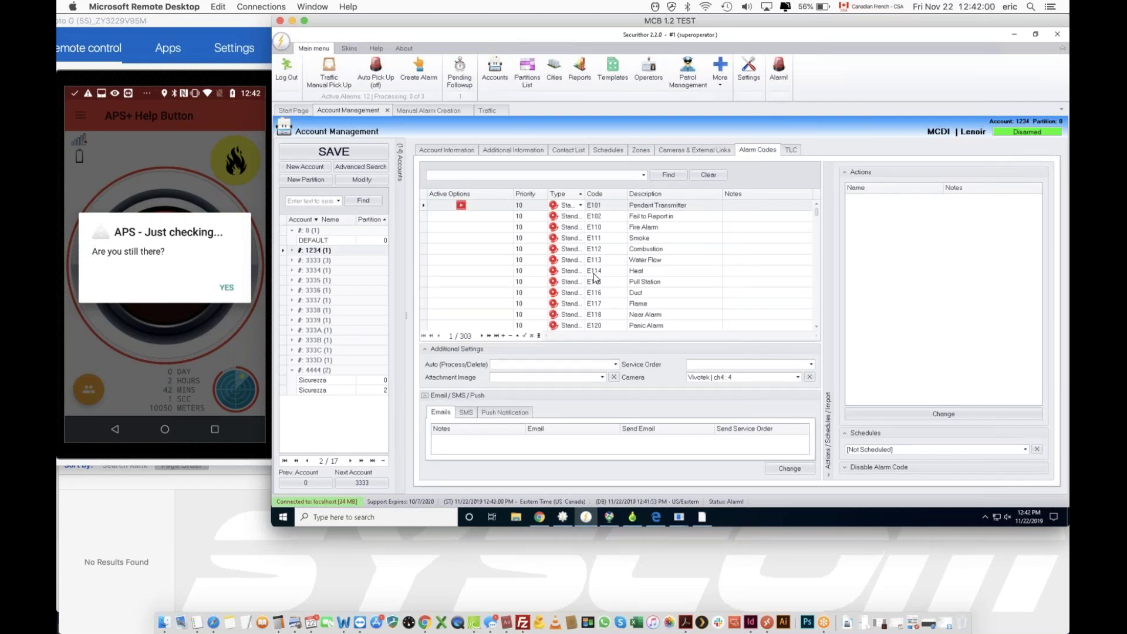
Search the account's alarm codes for E130
scroll(780, 257, down, 1)
drag(818, 213, 818, 221)
click(456, 175)
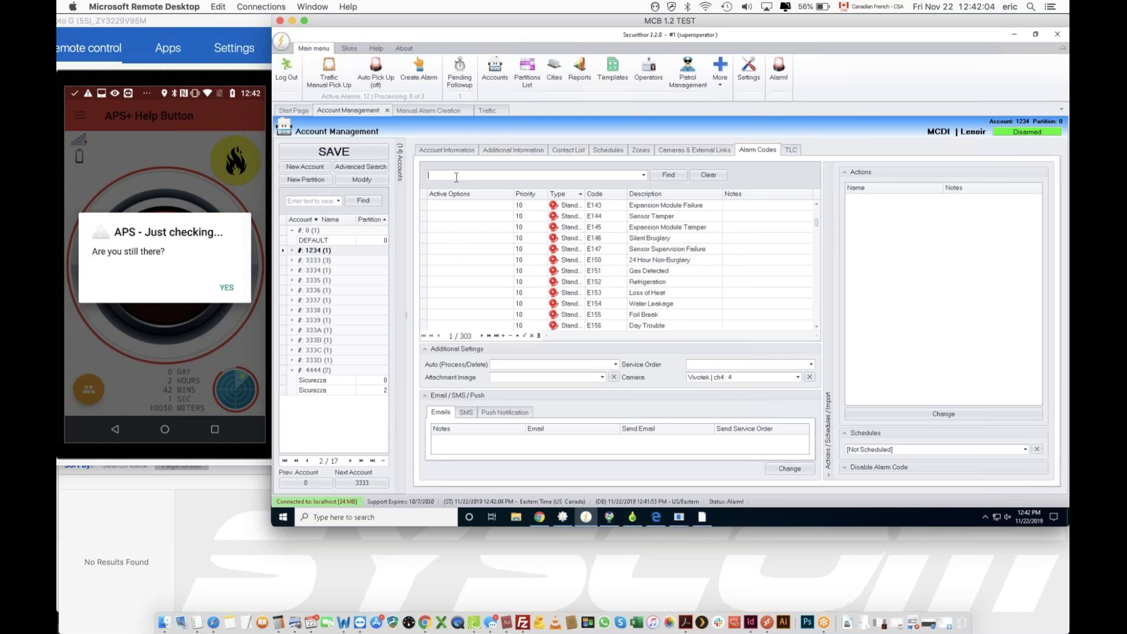
text(E1340)
key(Return)
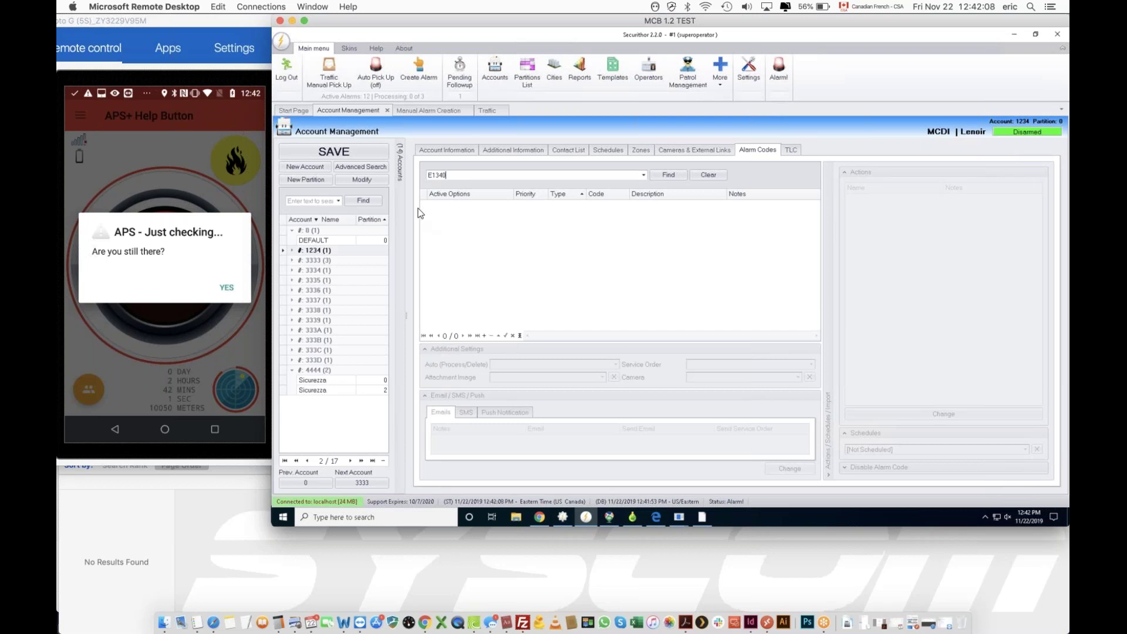
key(BackSpace)
key(BackSpace)
text(0)
key(Return)
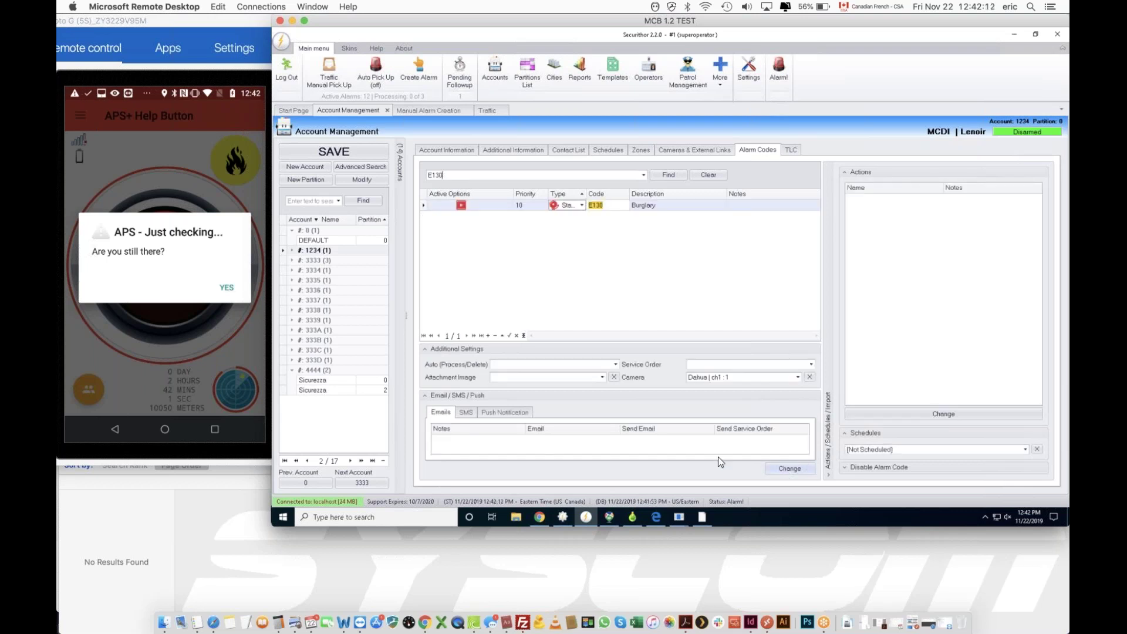
Review the account's schedules and its cameras and external links
click(608, 152)
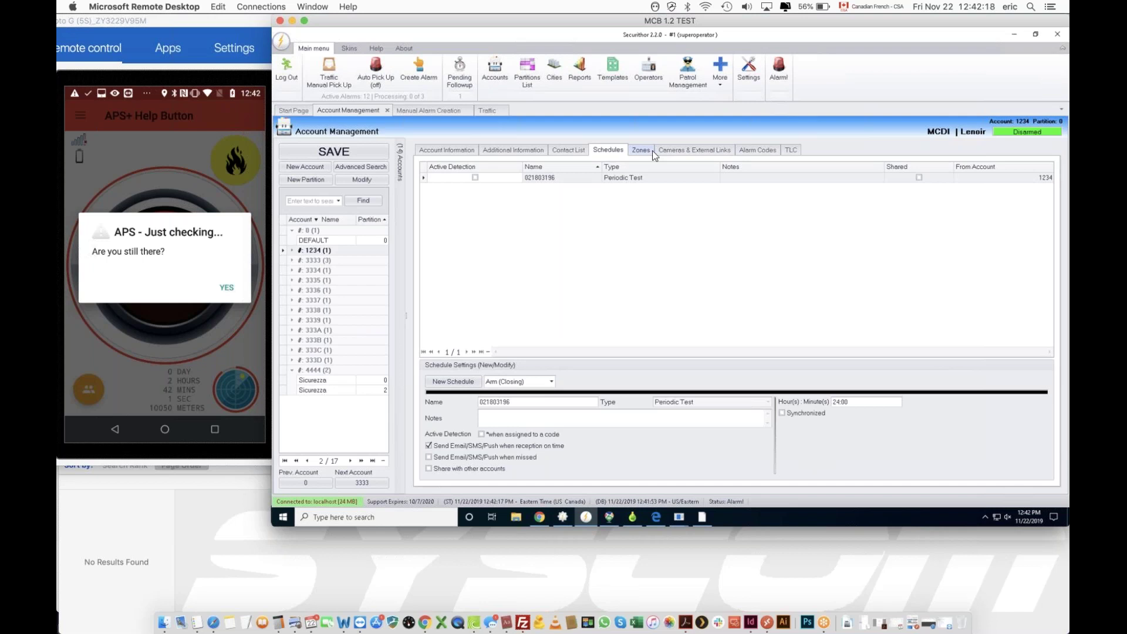
click(672, 149)
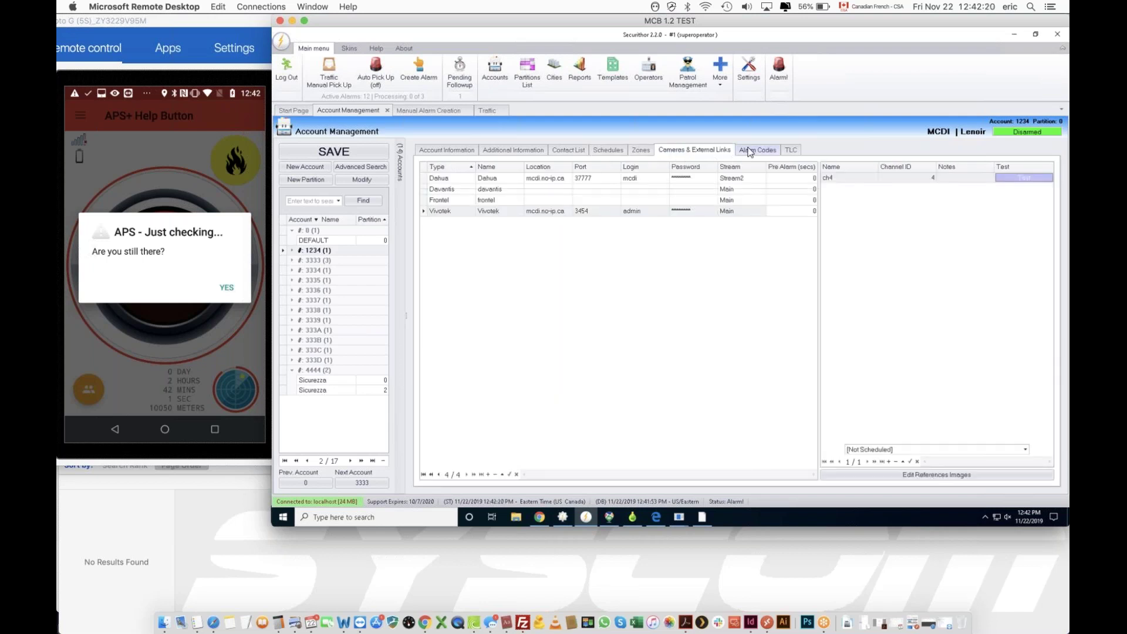
Return to the account's alarm codes and expand the Disable Alarm Code settings for the E130 burglary code
click(758, 150)
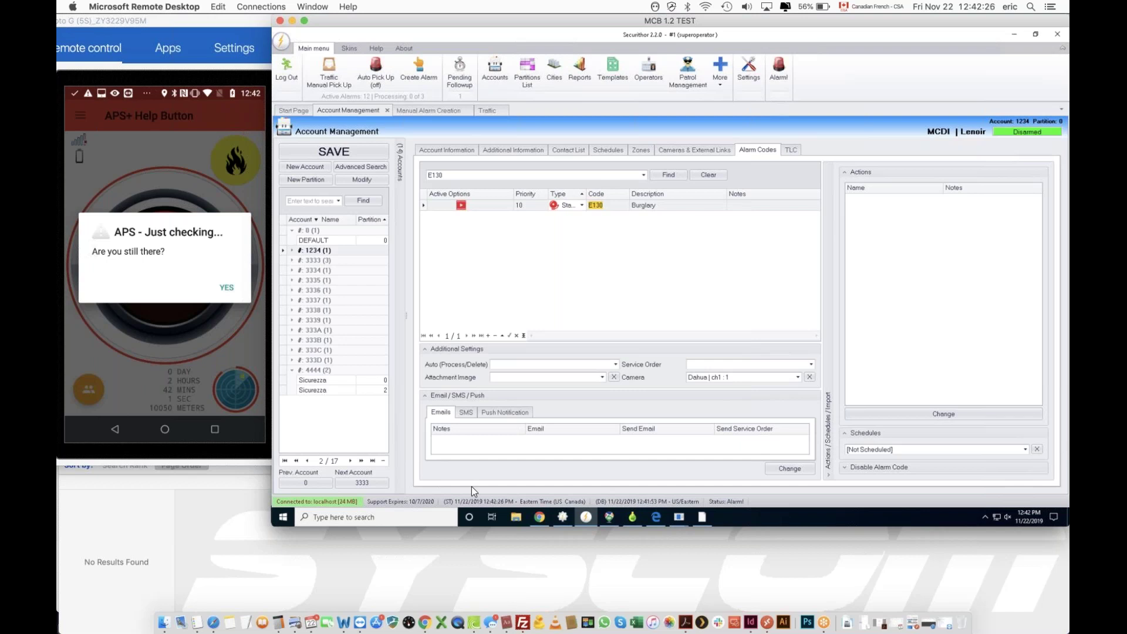
click(844, 468)
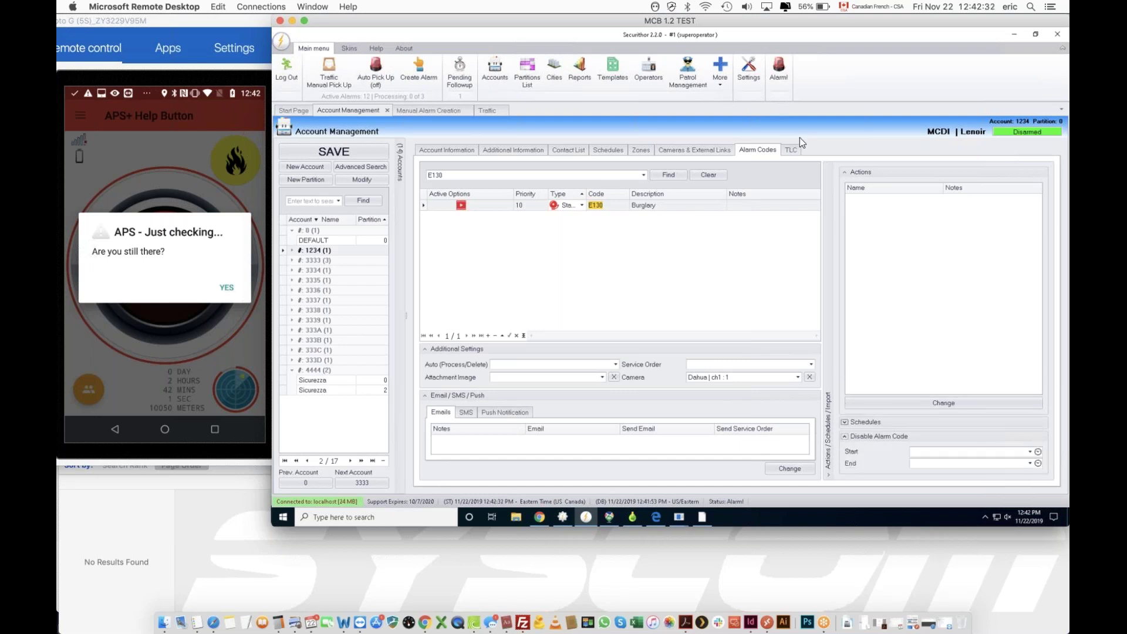
Switch to the 2.1.9 OLD ROMANIA VM remote session and select the E100 Medical keyfob alarm code's Code value
click(261, 7)
mouse_move(312, 7)
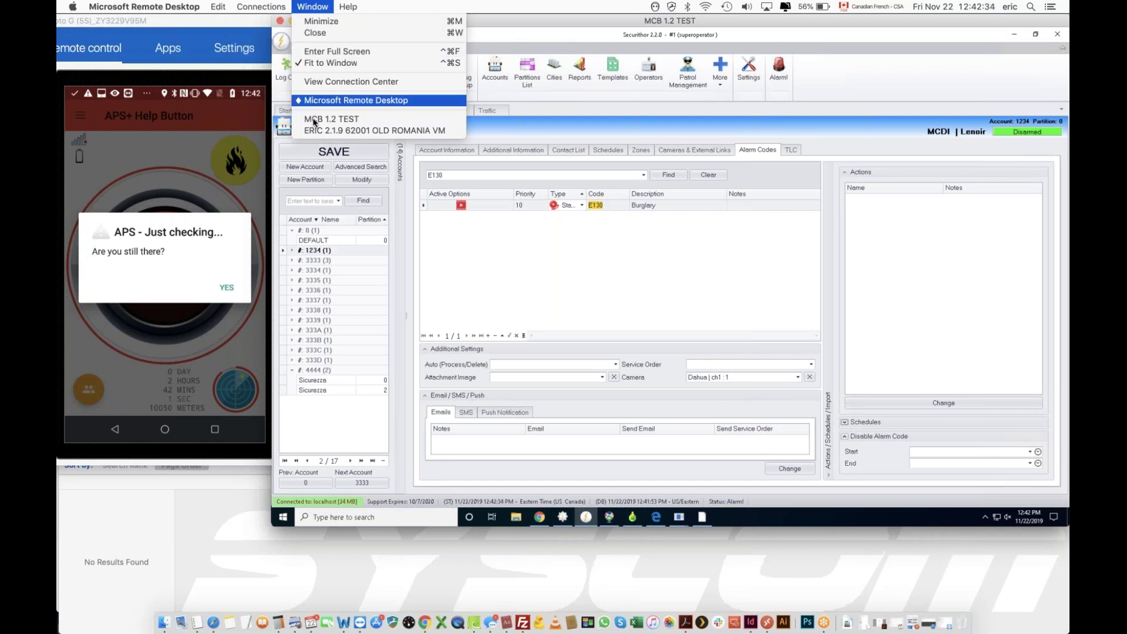
click(318, 130)
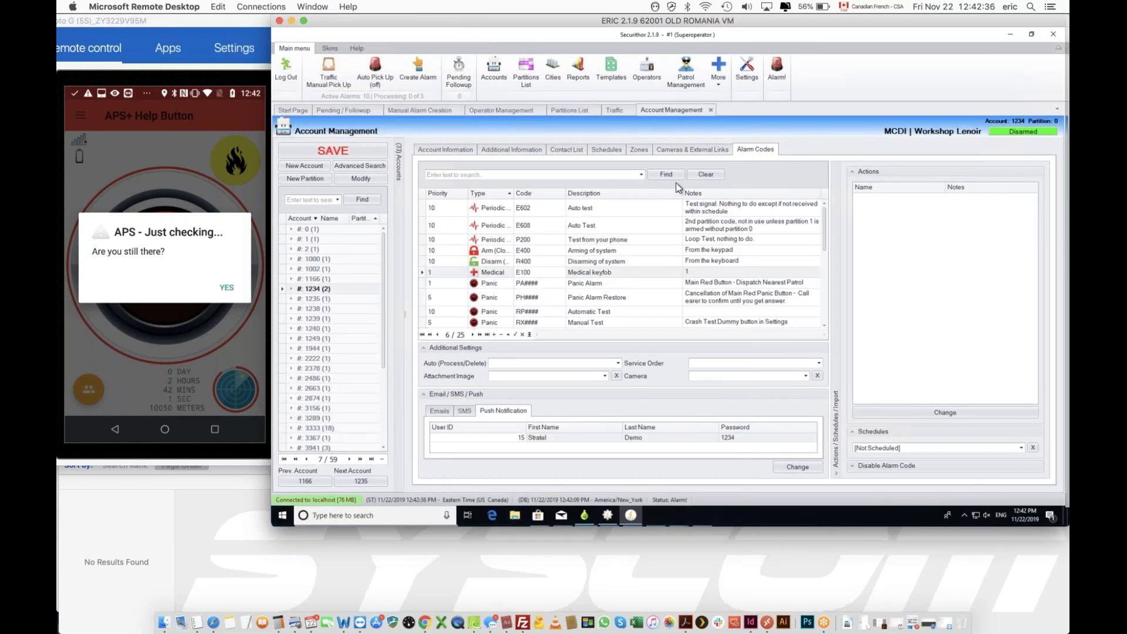
click(523, 273)
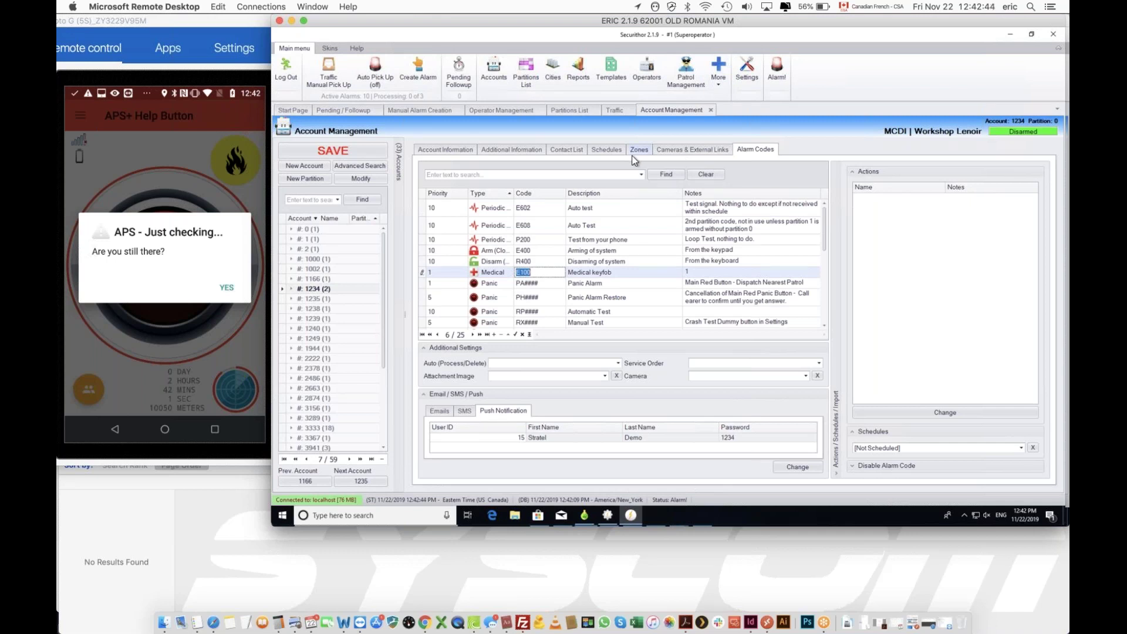
Switch back to the MCB 1.2 TEST remote session
click(313, 6)
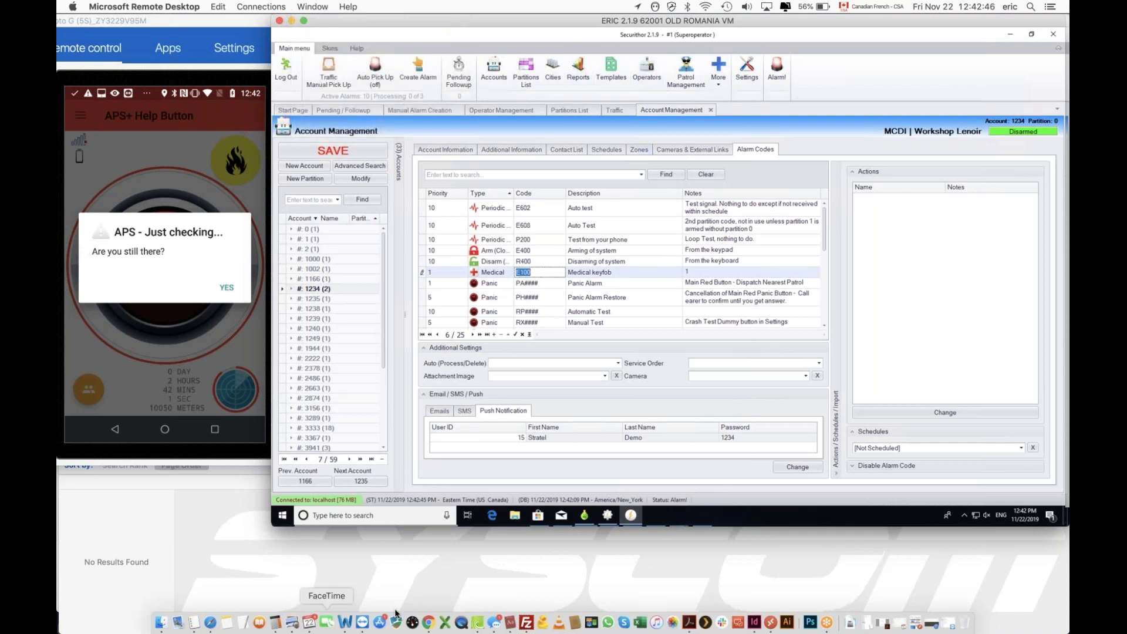
click(312, 6)
click(313, 6)
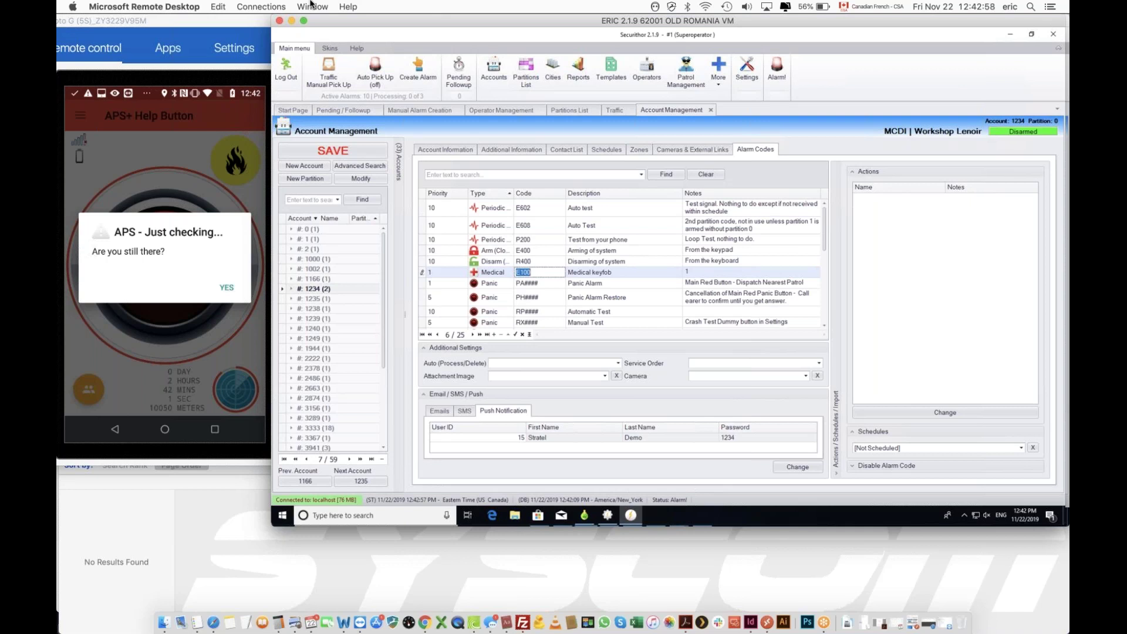
click(312, 5)
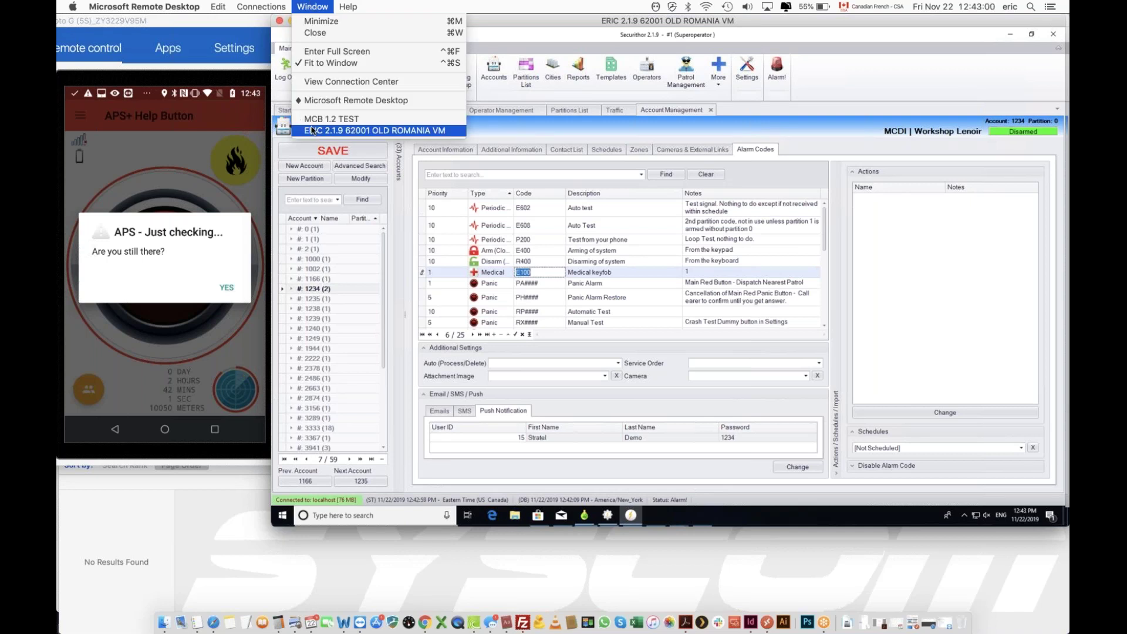
click(313, 119)
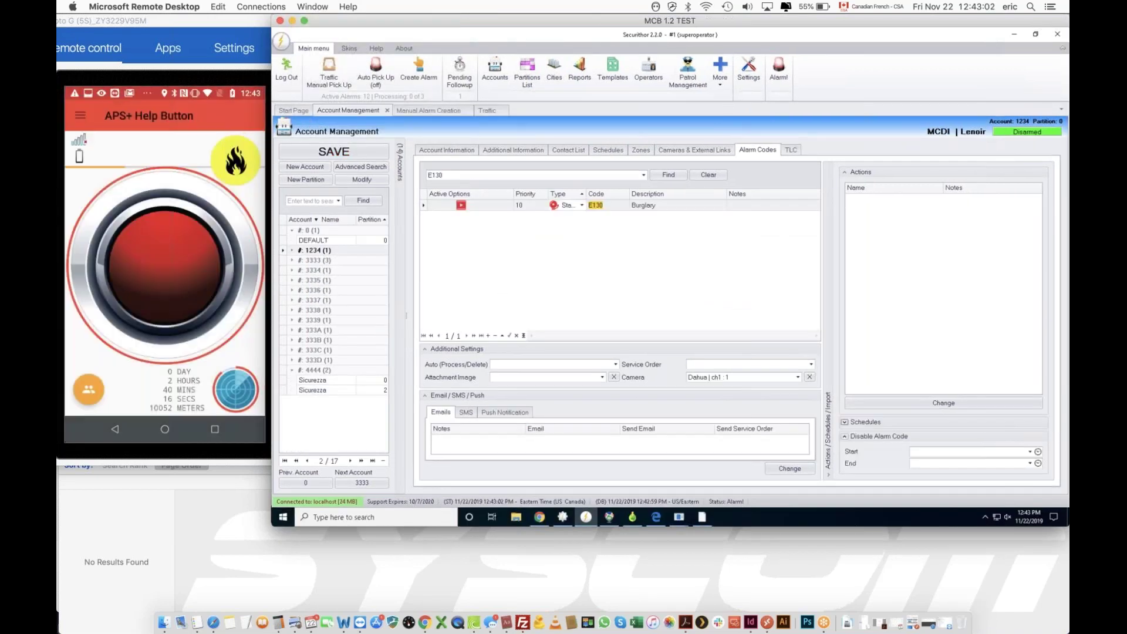